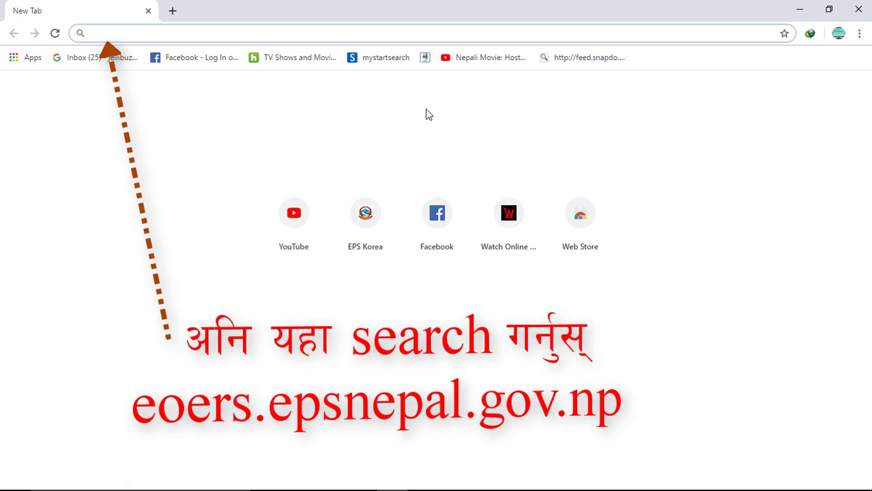
Step: Enter eoers.epsnepal.gov.np in the address bar of a new Chrome tab
text(eoers.)
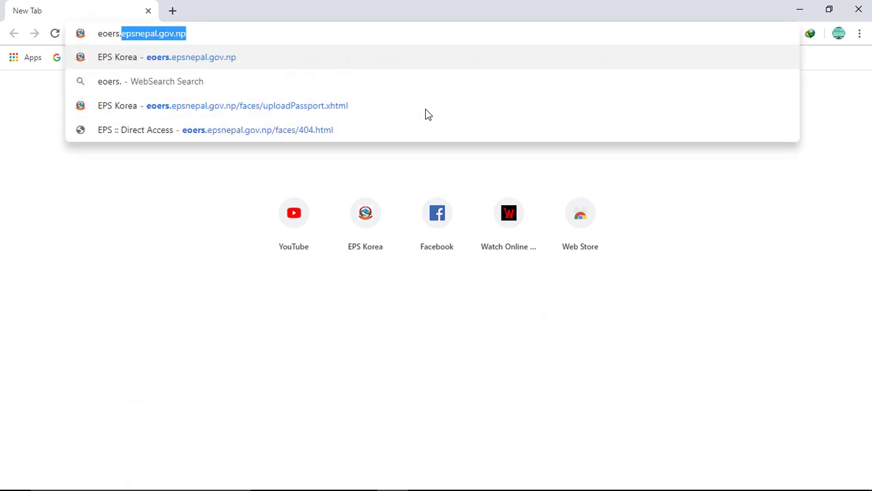
text(epsnep)
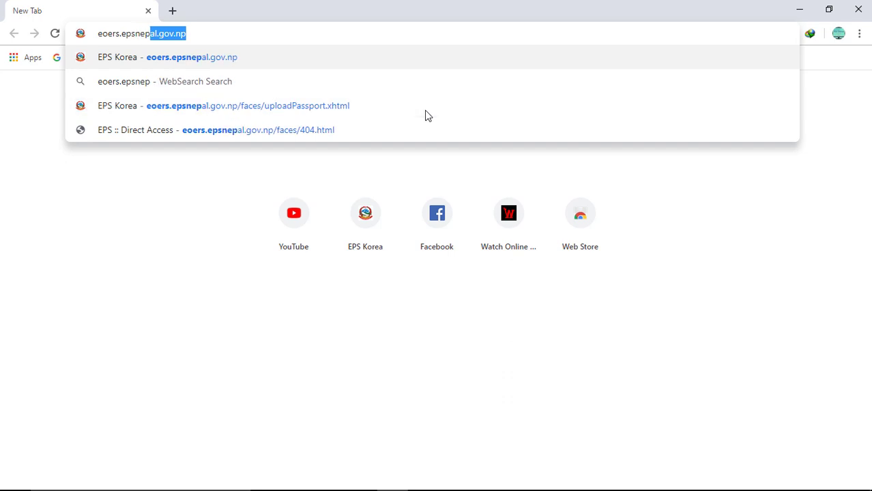
text(al.go)
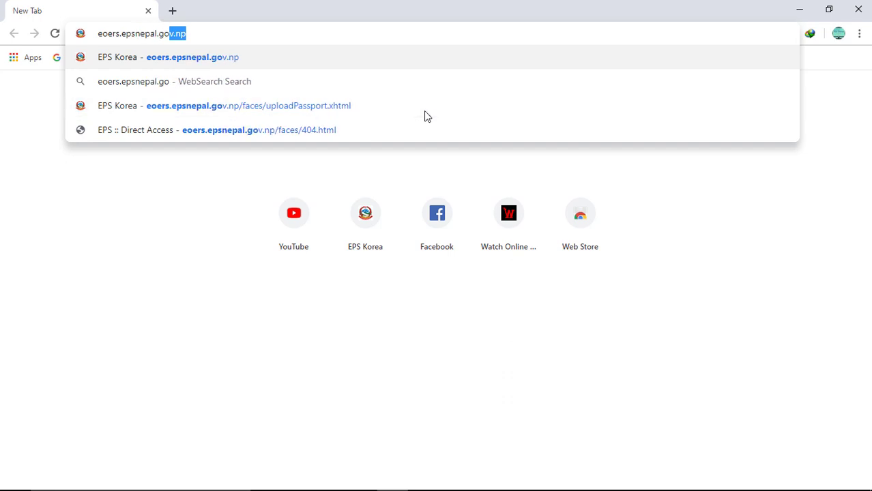
text(v.np)
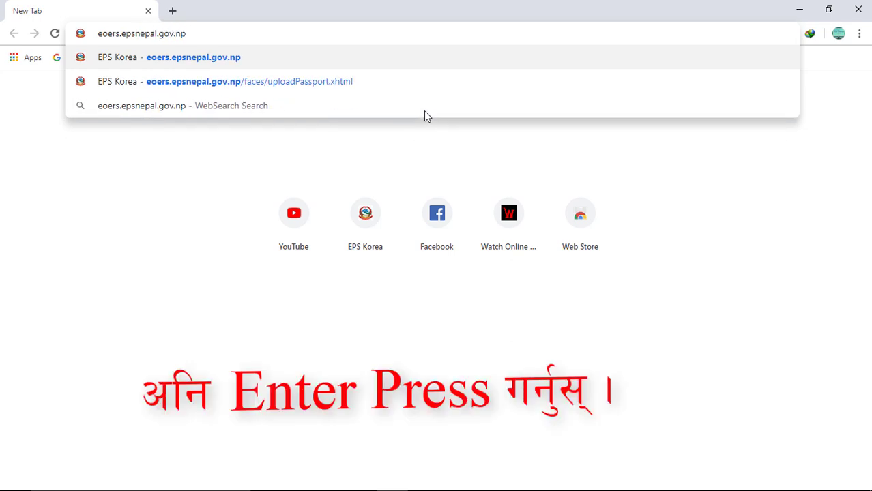
Step: Load eoers.epsnepal.gov.np to reach its Select Your Form page
key(Return)
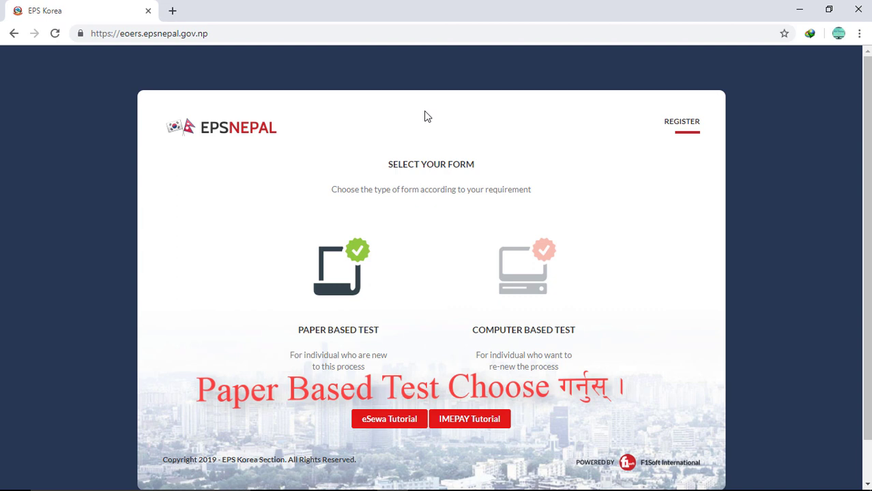
Step: Choose the Paper Based Test, declare an E-9/E-10 stay under 5 years, and approve
click(346, 283)
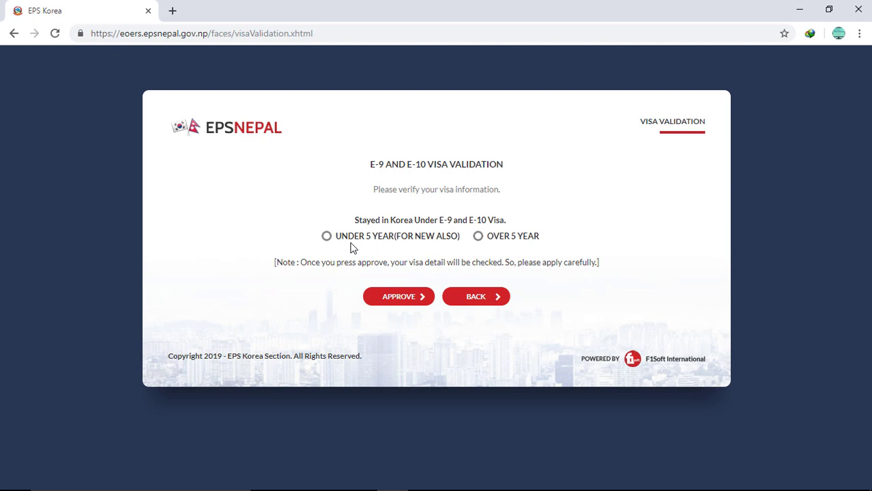
click(326, 240)
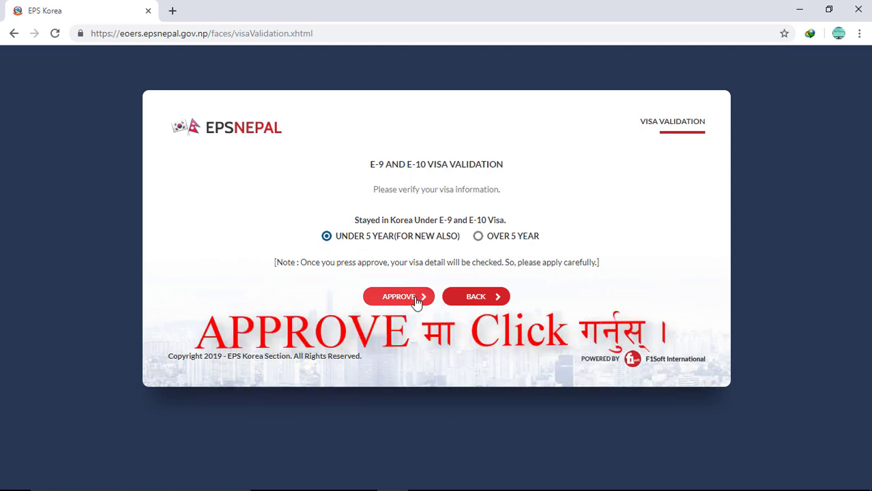
click(416, 298)
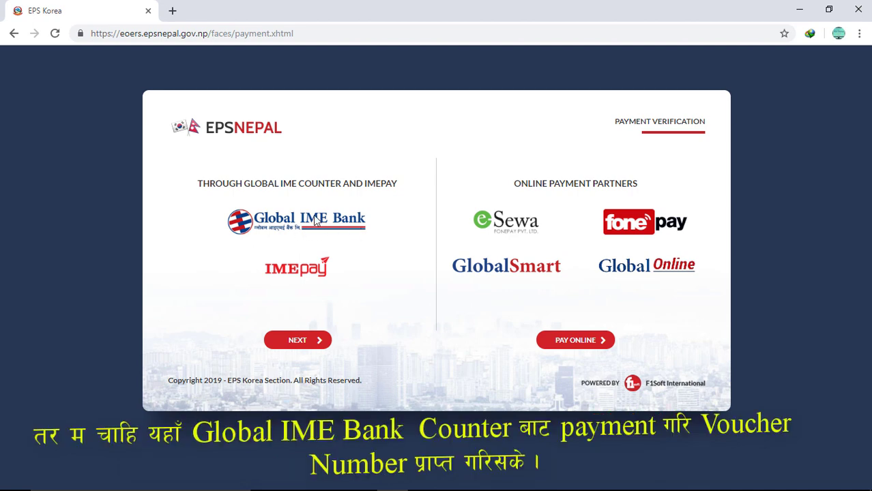
Step: Continue with Global IME counter payment and submit the payment voucher number and passport number
click(304, 347)
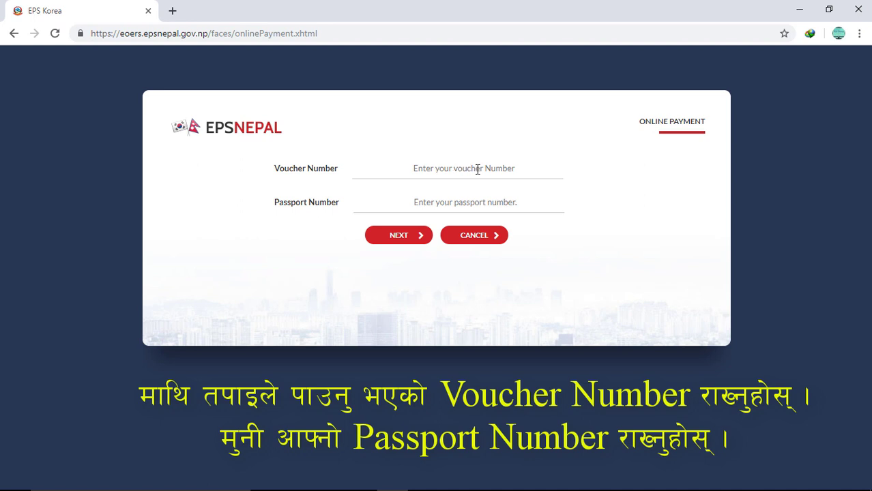
click(475, 168)
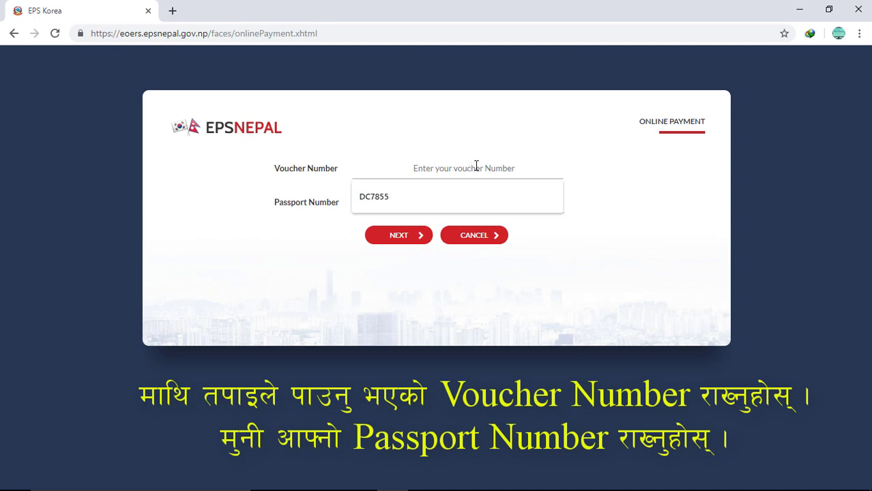
text(d)
key(BackSpace)
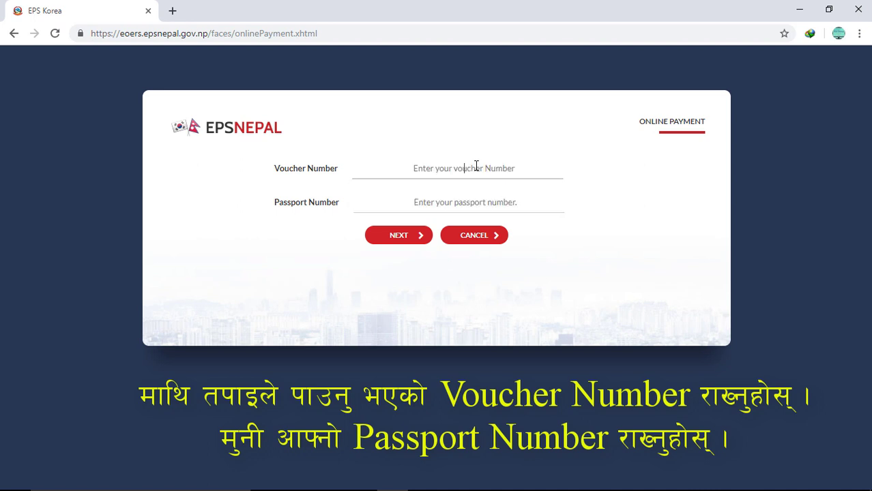
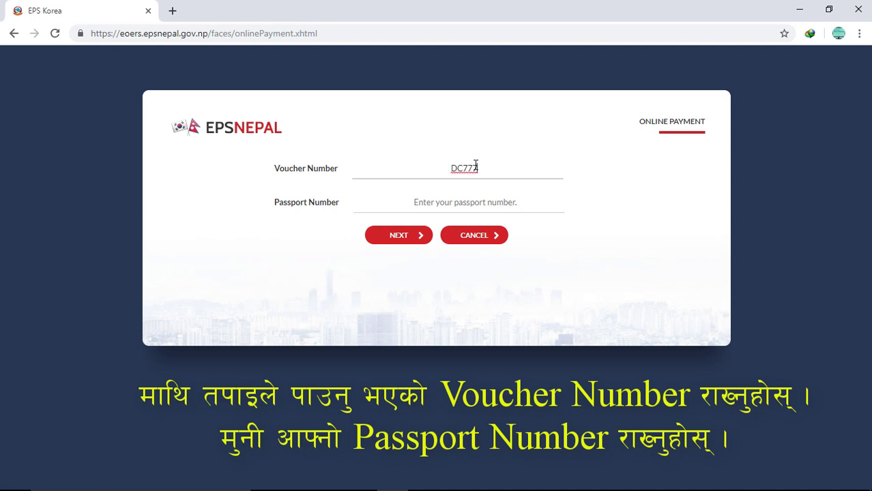
click(467, 200)
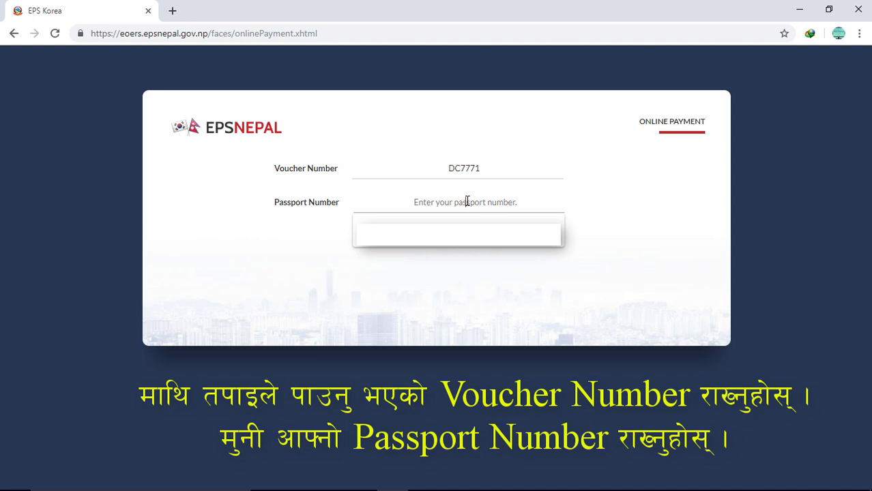
text(0)
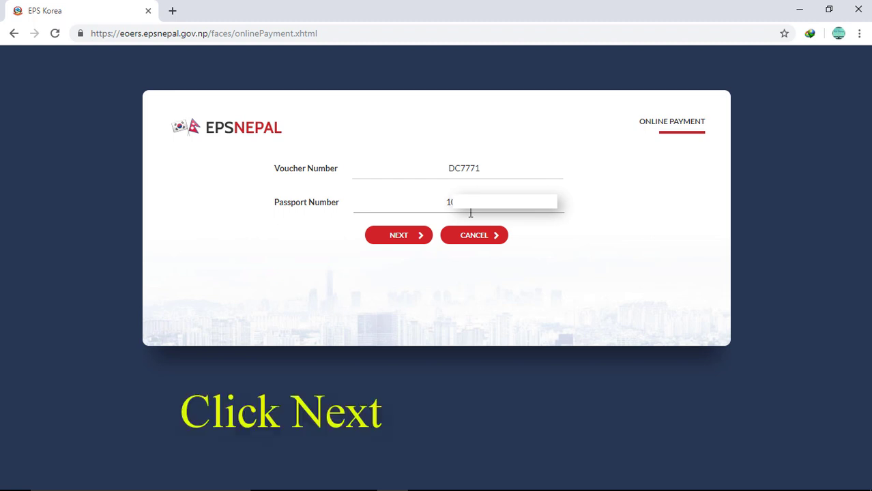
key(Return)
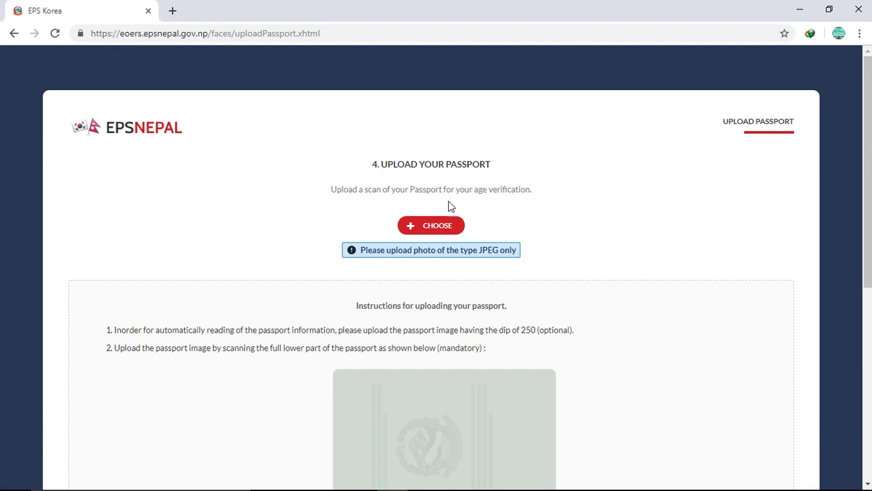
Step: Upload the passport scan JPEG and continue to the EPS-TOPIK application form
click(424, 234)
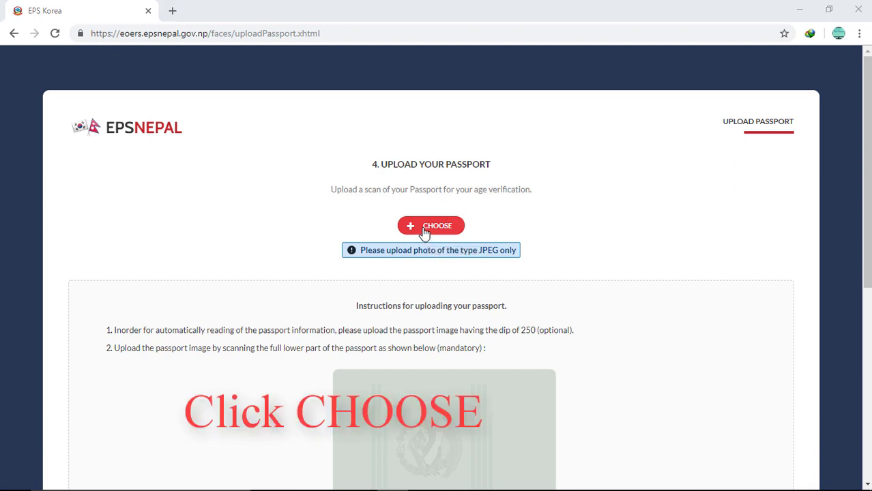
click(229, 198)
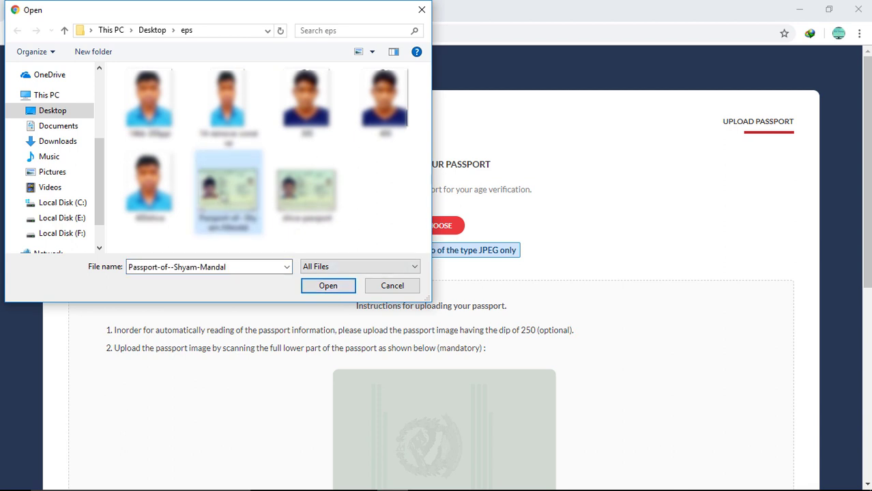
click(322, 286)
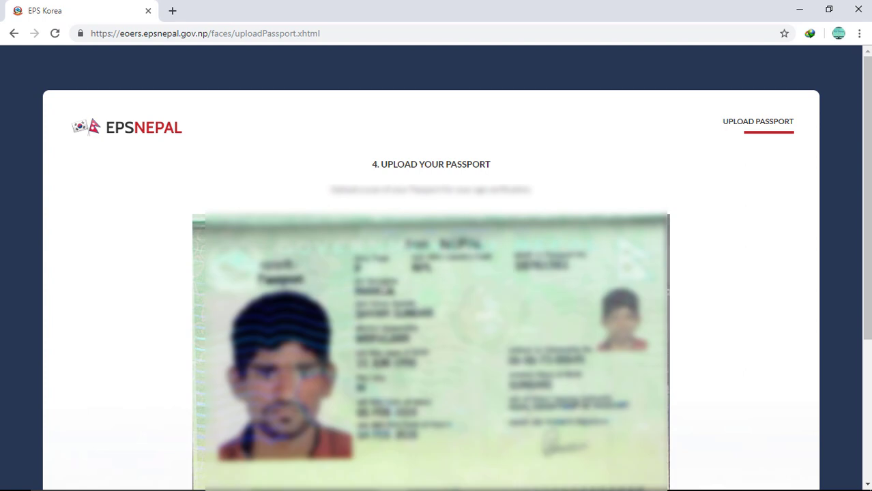
scroll(437, 273, down, 1)
scroll(384, 287, down, 2)
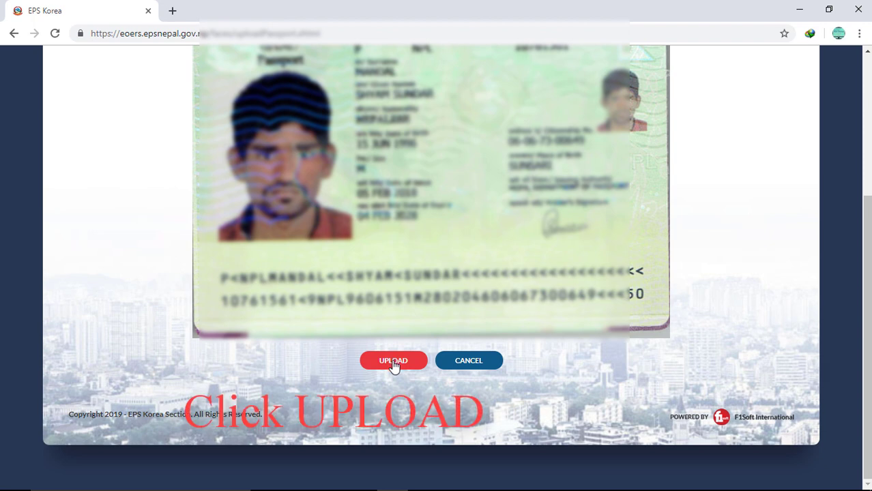
click(393, 364)
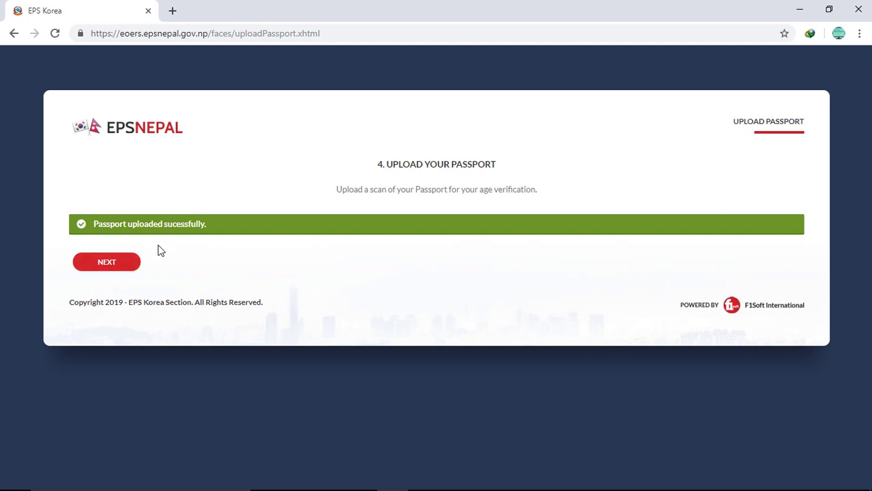
click(104, 270)
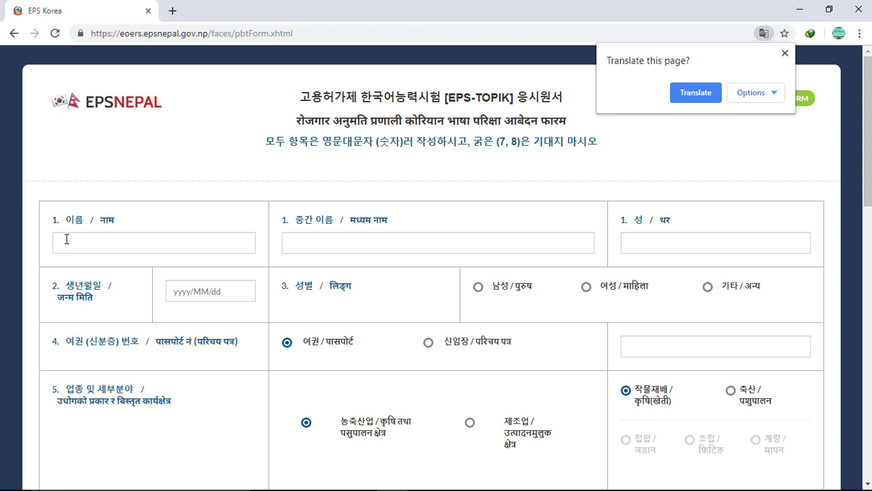
Step: Enter the applicant's first, middle and last names
click(66, 239)
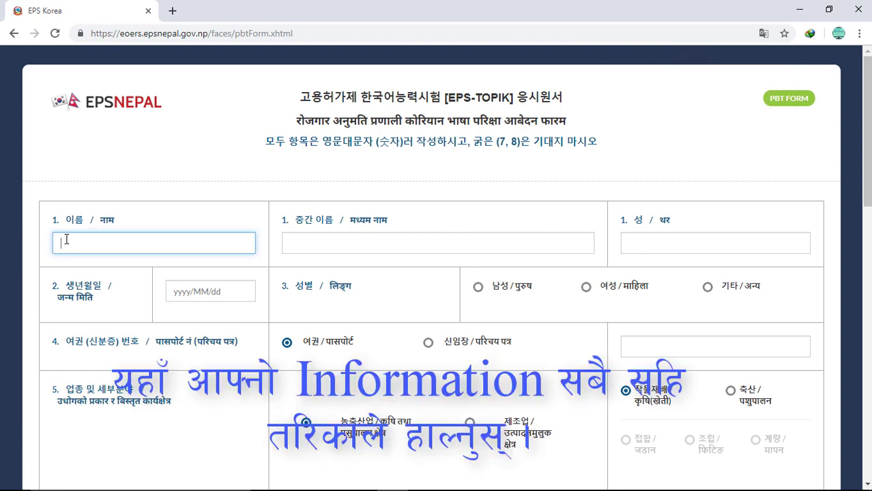
key(Tab)
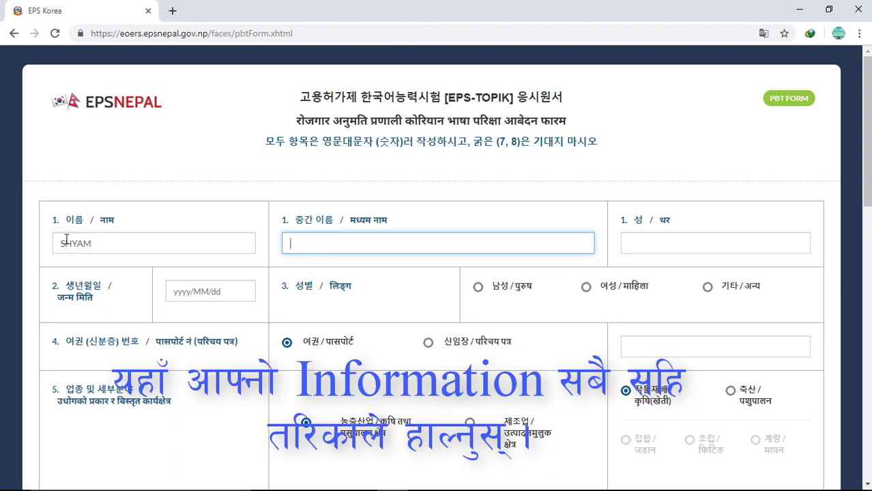
key(Tab)
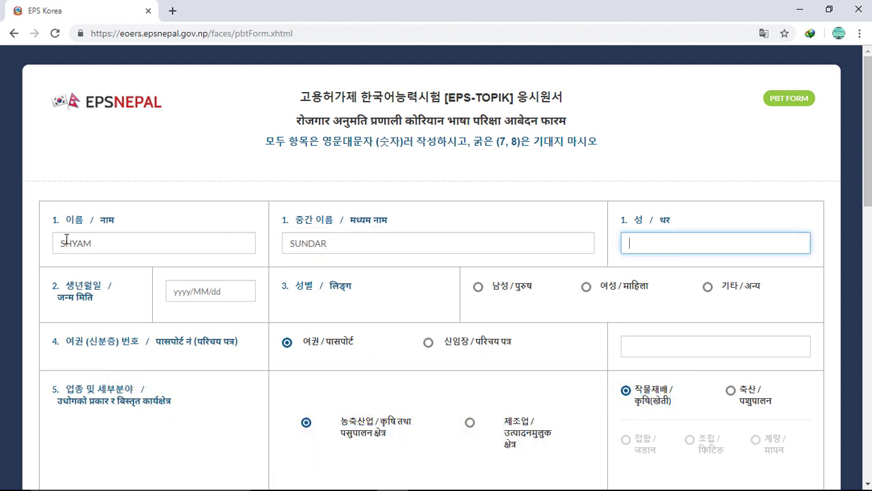
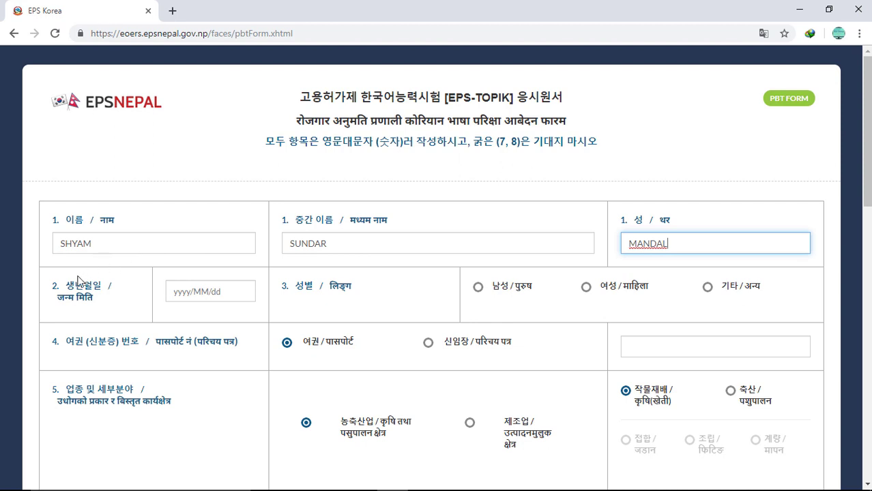
click(178, 294)
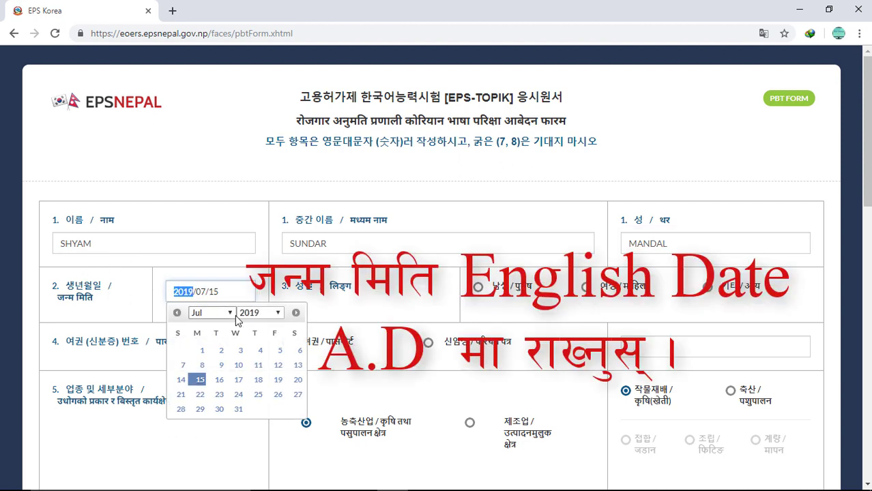
click(277, 313)
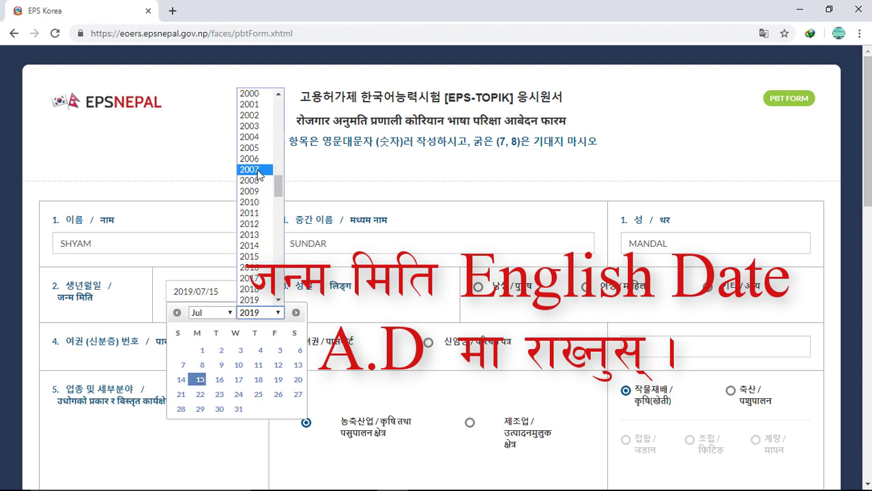
scroll(258, 174, up, 4)
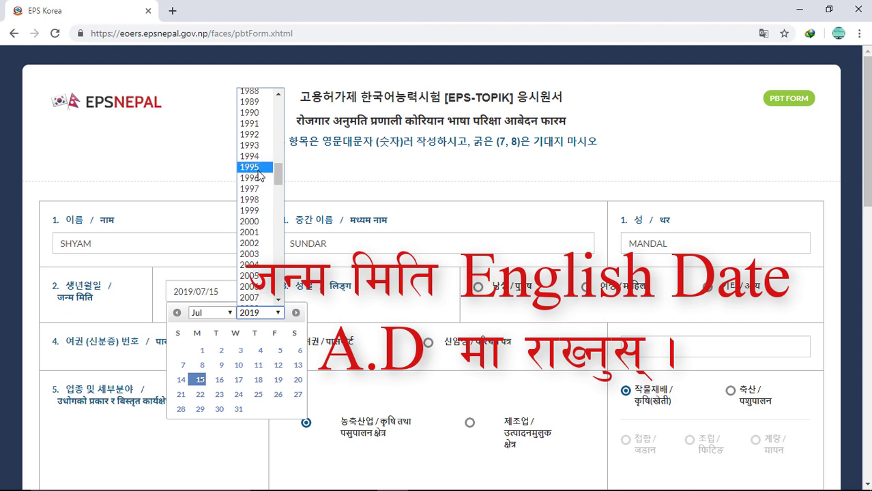
click(253, 177)
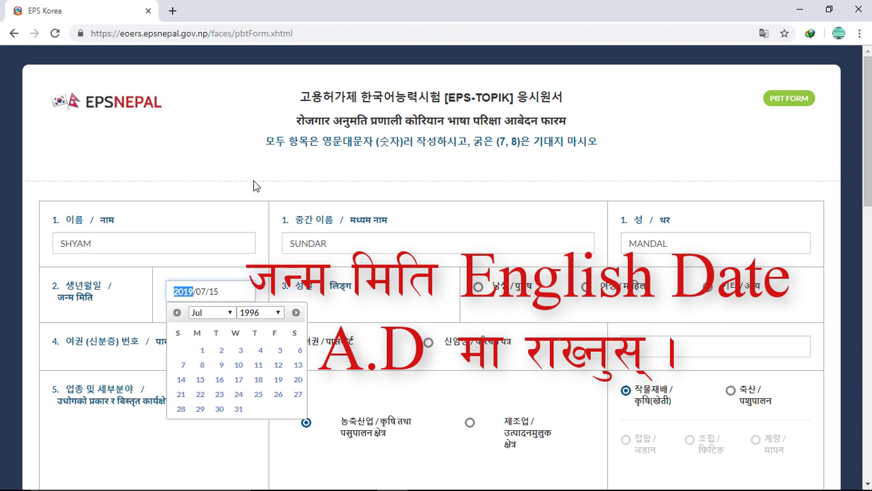
click(230, 314)
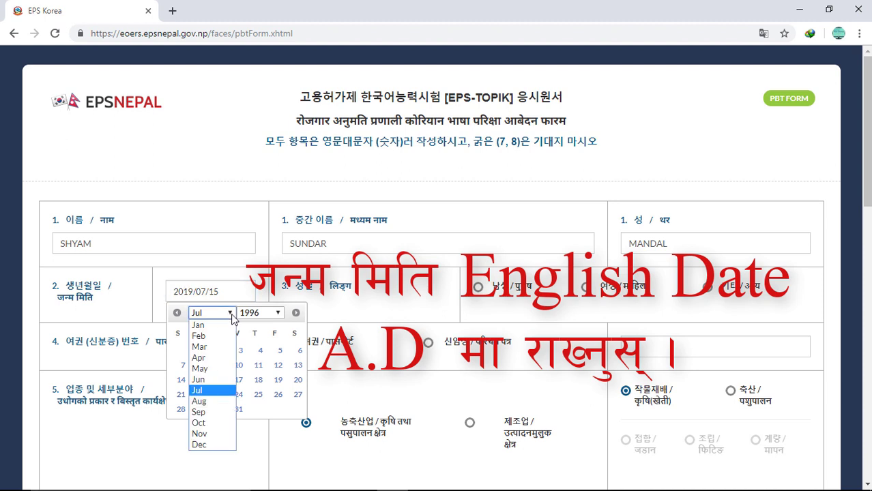
click(212, 380)
click(228, 313)
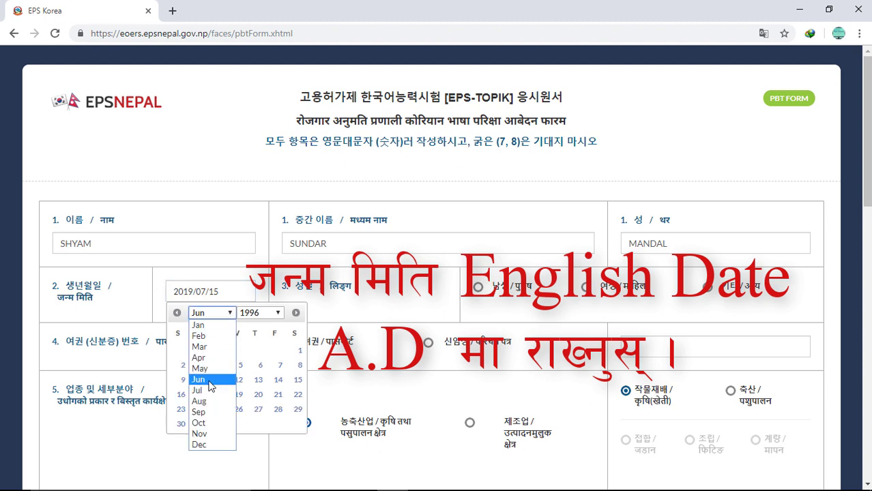
click(211, 381)
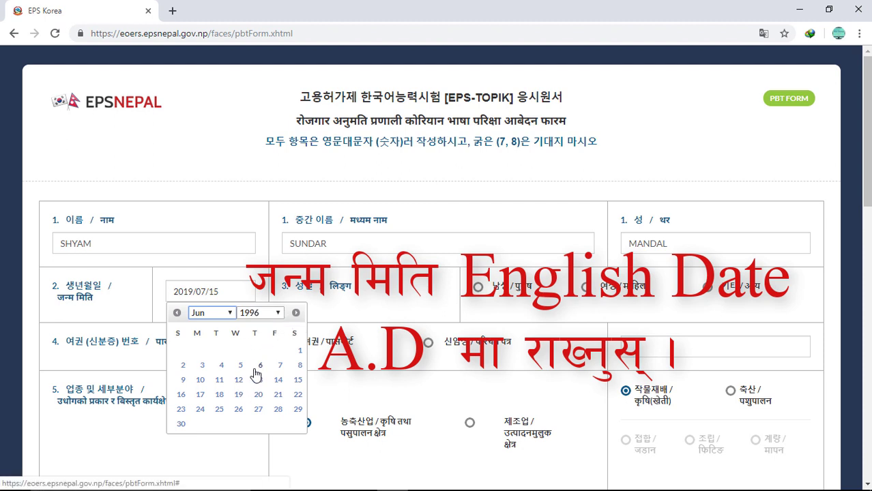
click(297, 380)
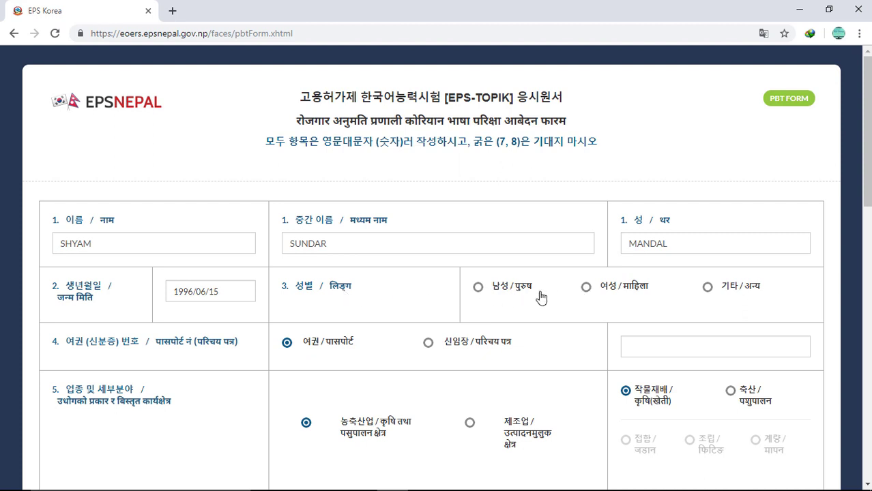
Step: Mark the gender as male (남성) and enter the applicant's passport number
click(479, 289)
click(669, 352)
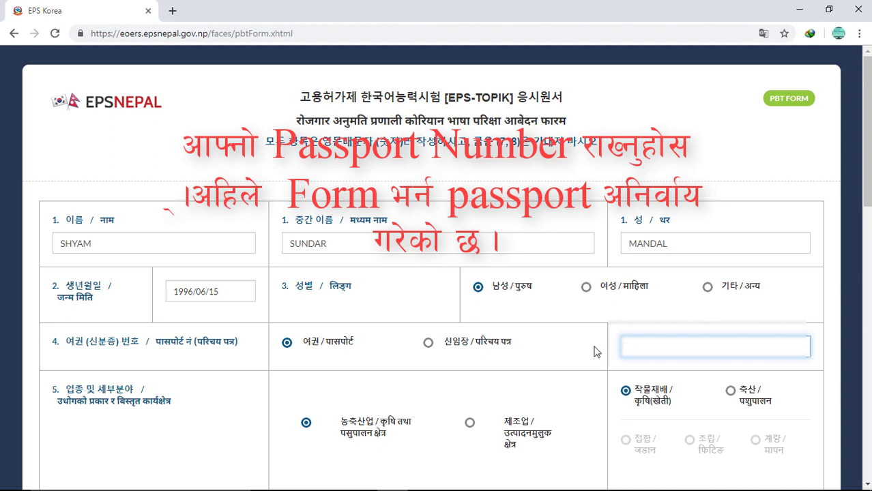
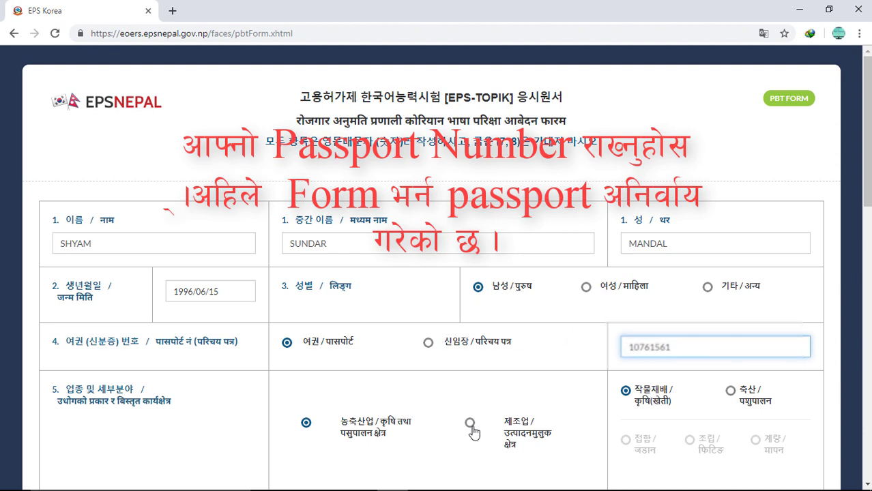
Step: Choose manufacturing (제조업) with the 조립 fitting sub-sector as the desired job
scroll(100, 354, down, 1)
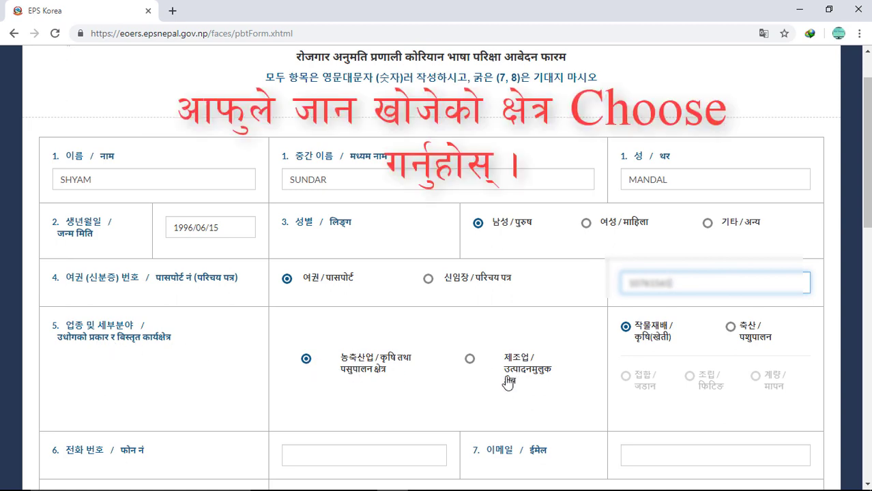
click(469, 361)
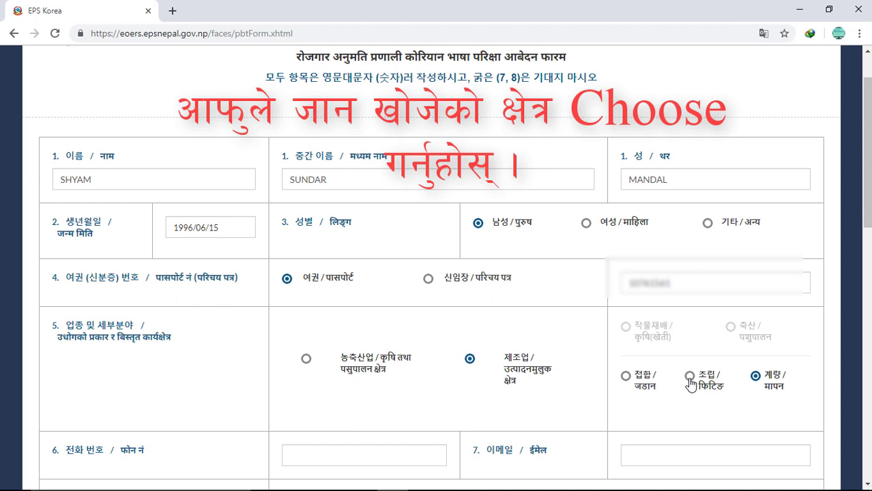
click(690, 376)
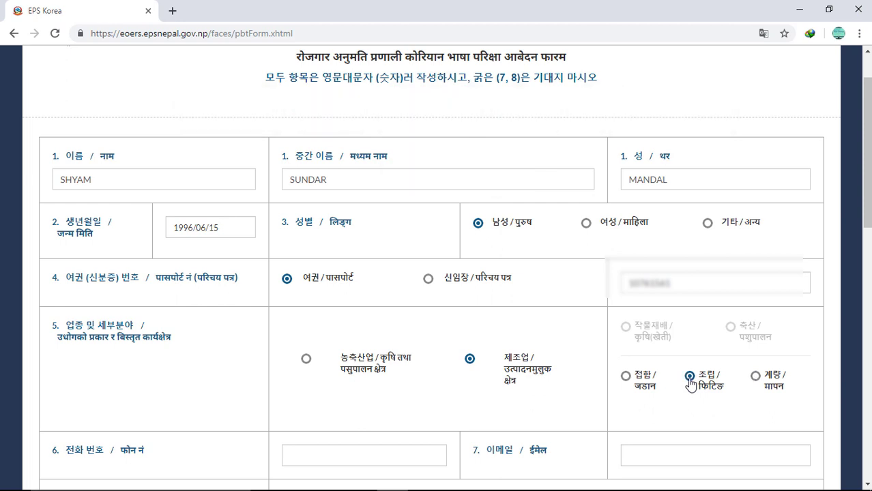
scroll(609, 376, down, 2)
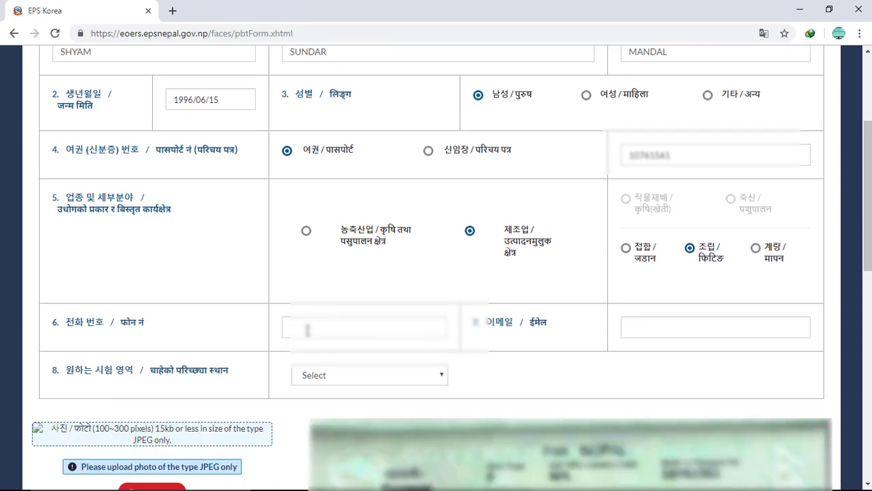
Step: Enter the applicant's phone number and e-mail address
click(307, 330)
text(98)
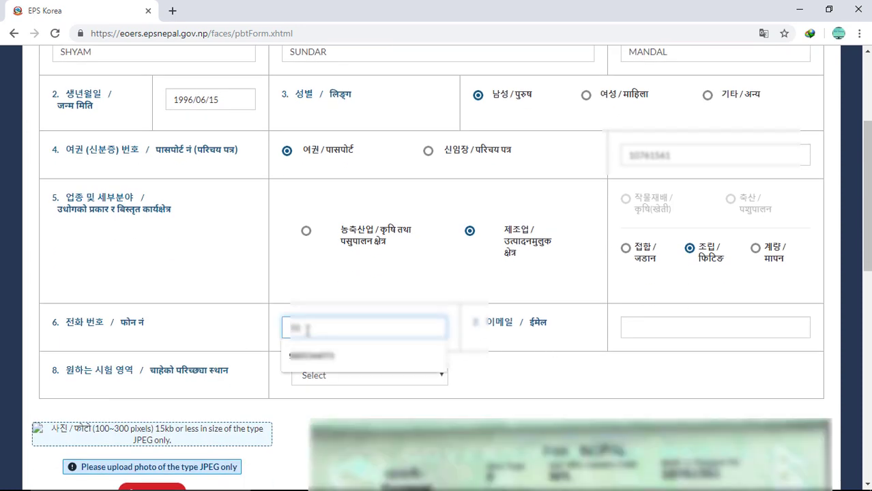
text(14037)
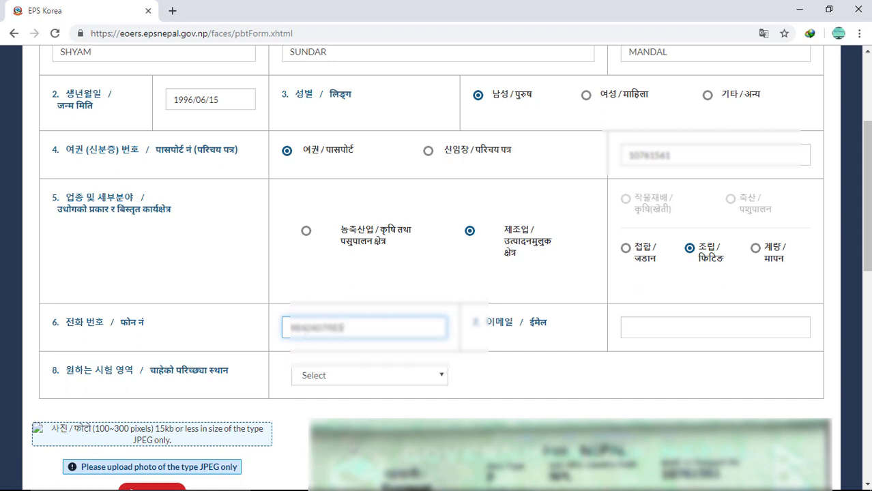
click(633, 329)
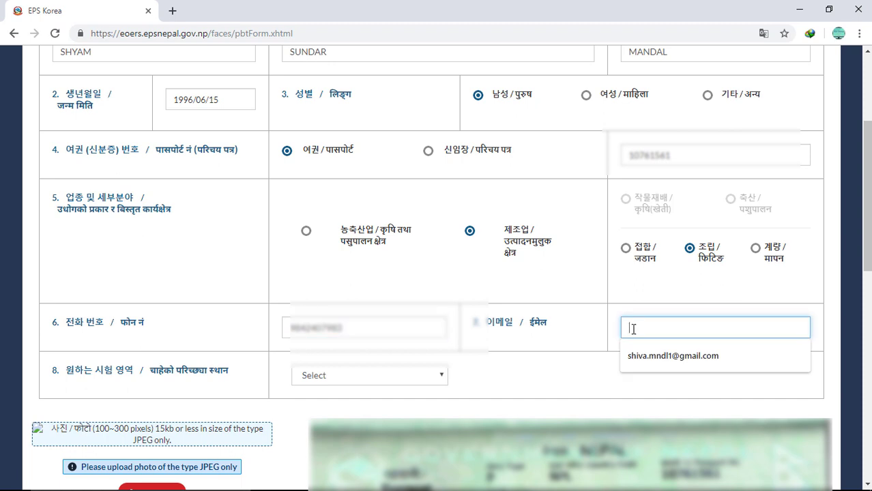
text(ABA)
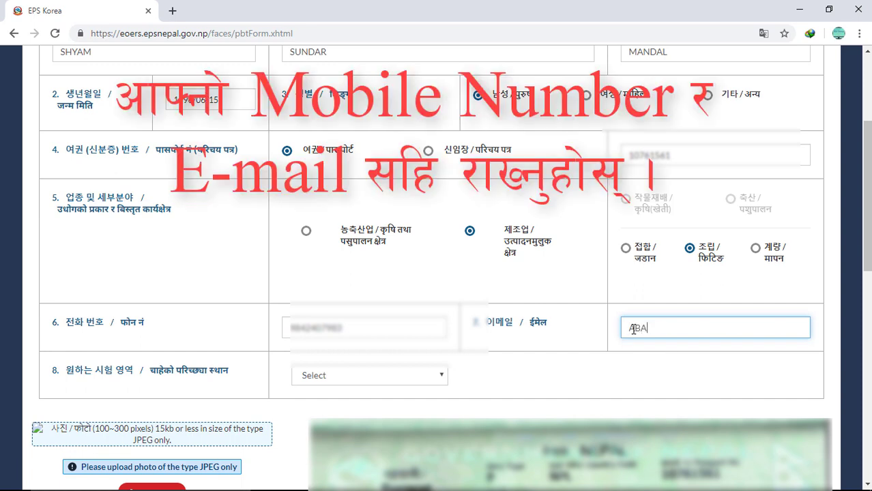
key(BackSpace)
key(BackSpace)
key(BackSpace)
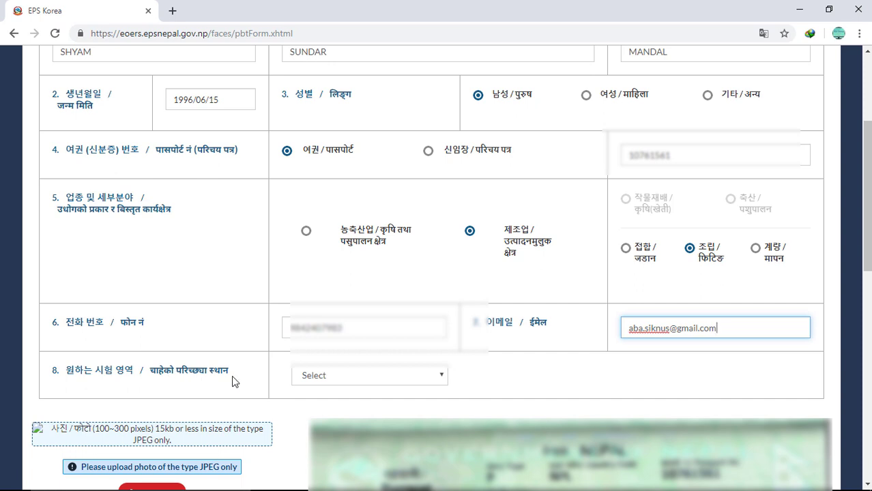
Step: Set the desired exam region to Kathmandu
click(346, 380)
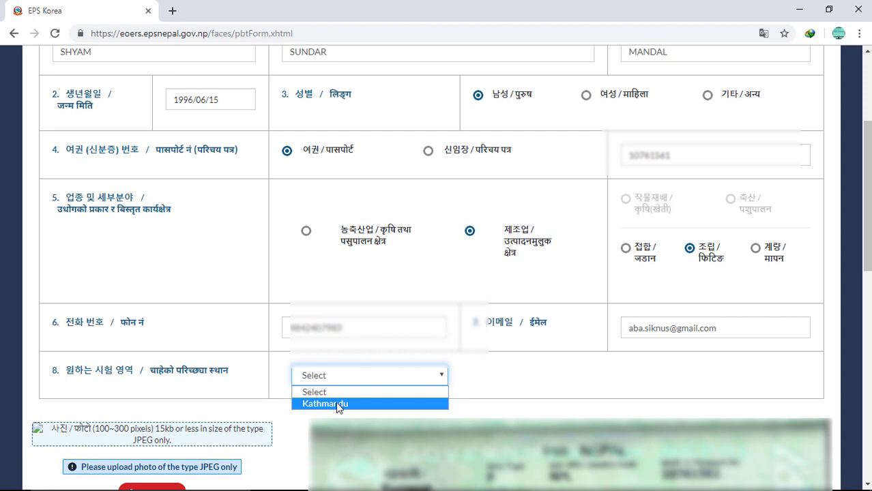
click(338, 404)
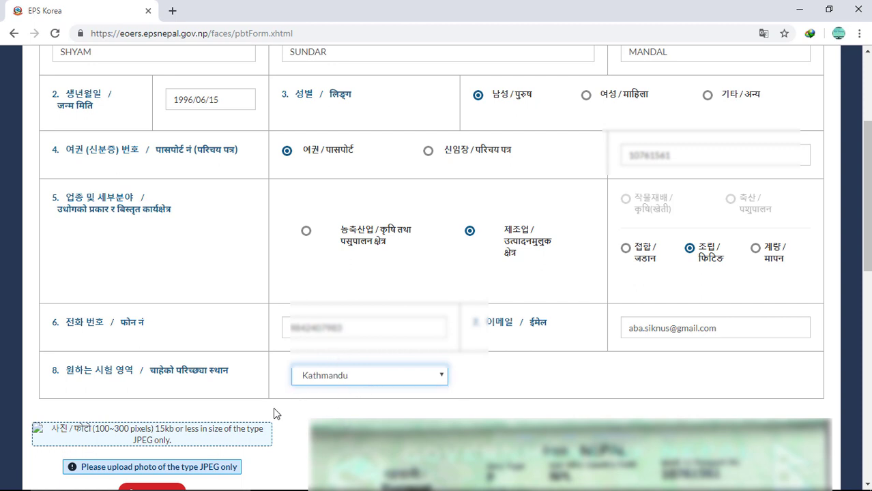
scroll(259, 430, down, 1)
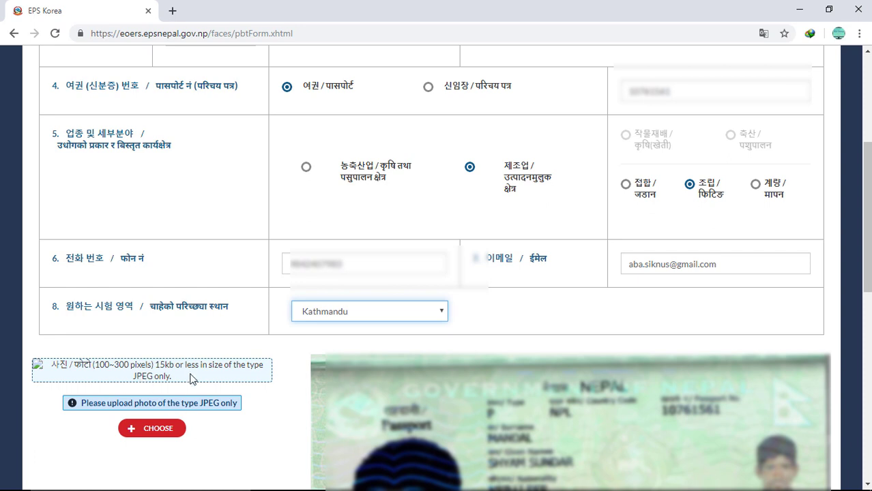
Step: Upload the applicant's JPEG photo from the eps folder to the form
click(132, 431)
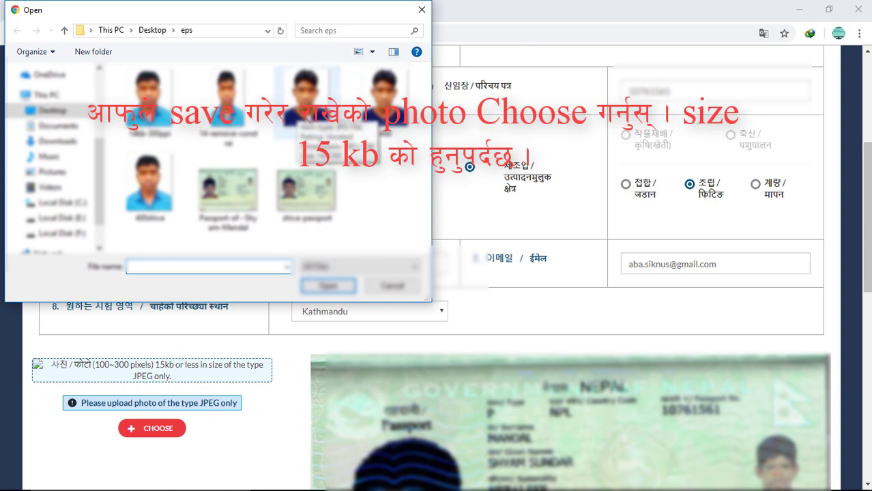
click(307, 116)
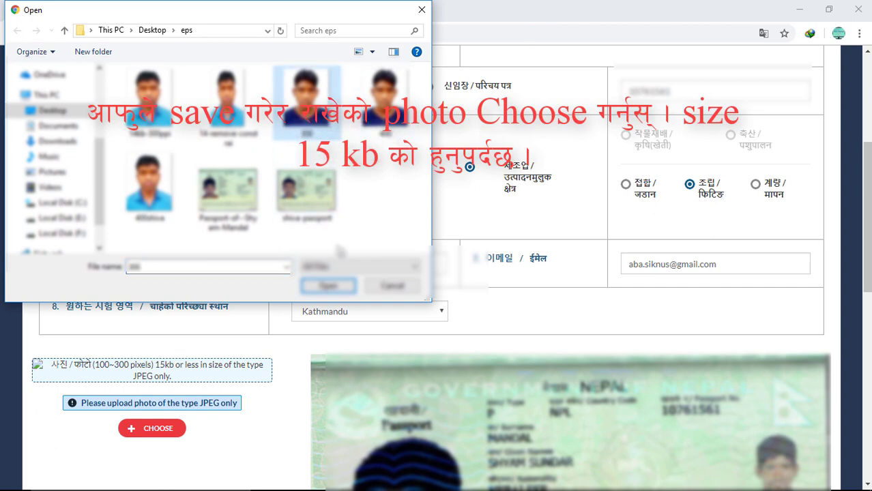
click(330, 287)
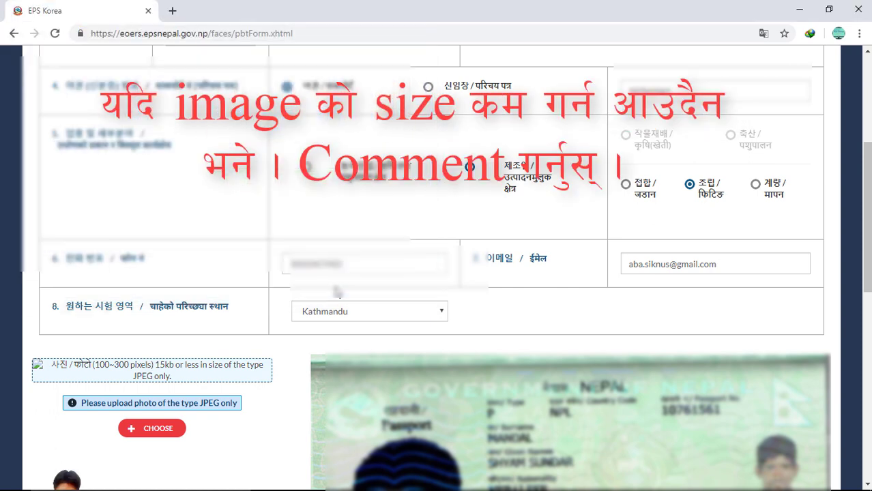
scroll(258, 365, down, 2)
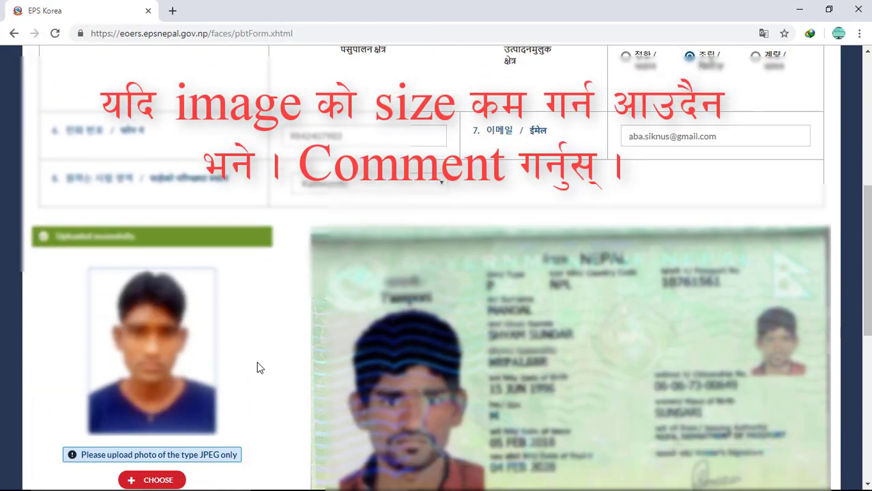
scroll(258, 367, down, 1)
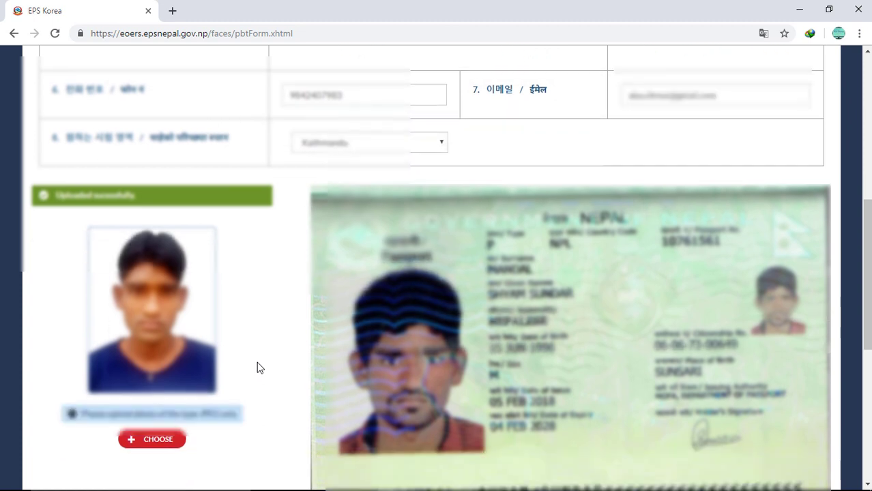
scroll(257, 366, down, 3)
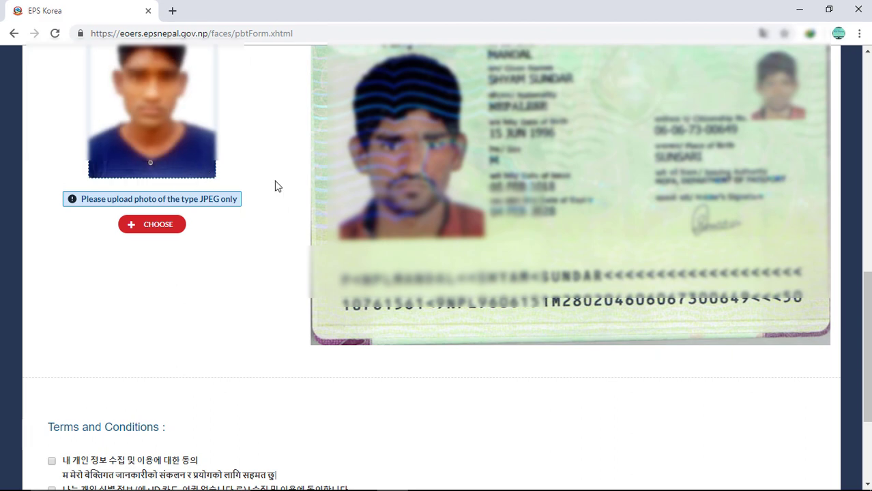
scroll(287, 265, down, 2)
scroll(289, 267, down, 1)
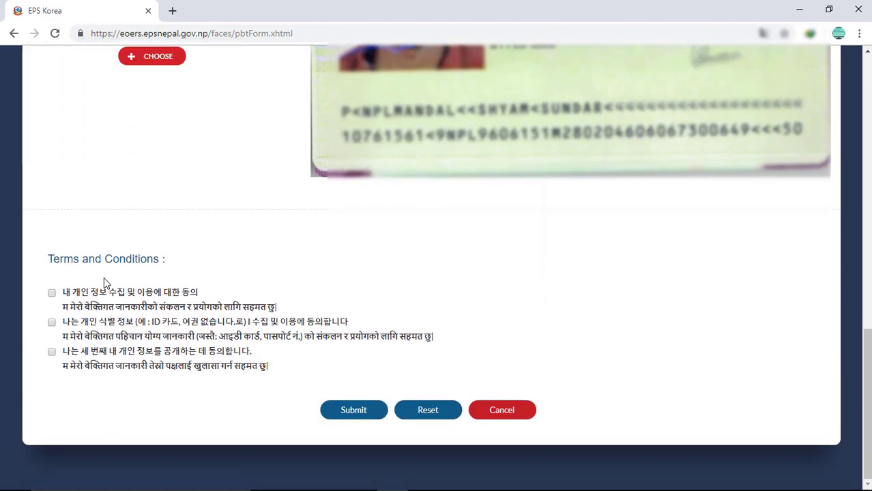
Step: Accept both terms statements and submit the PBT application, confirming in the review dialog
click(52, 294)
click(52, 323)
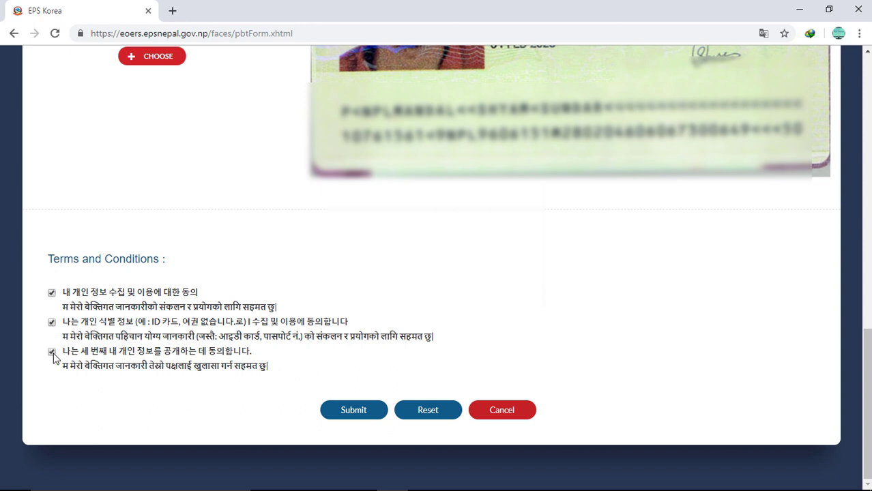
click(358, 414)
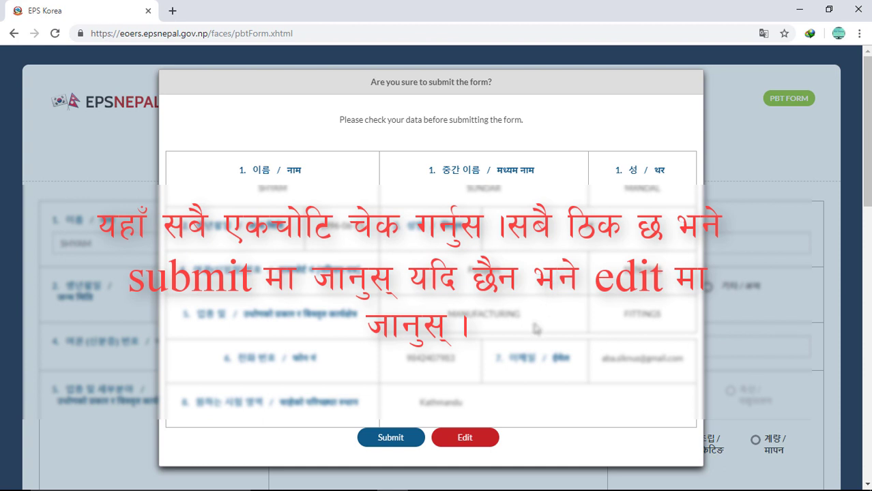
click(391, 438)
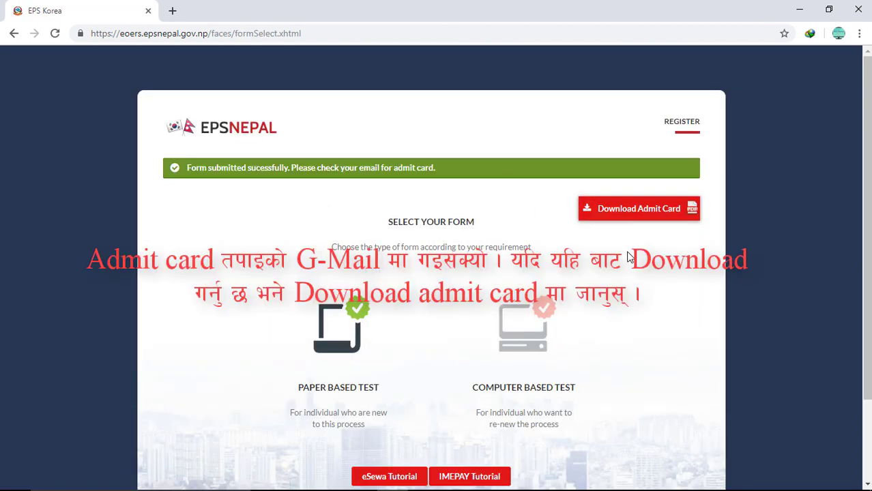
Step: Download the admit card PDF, saving it as a duplicate with a numbered file name
click(628, 212)
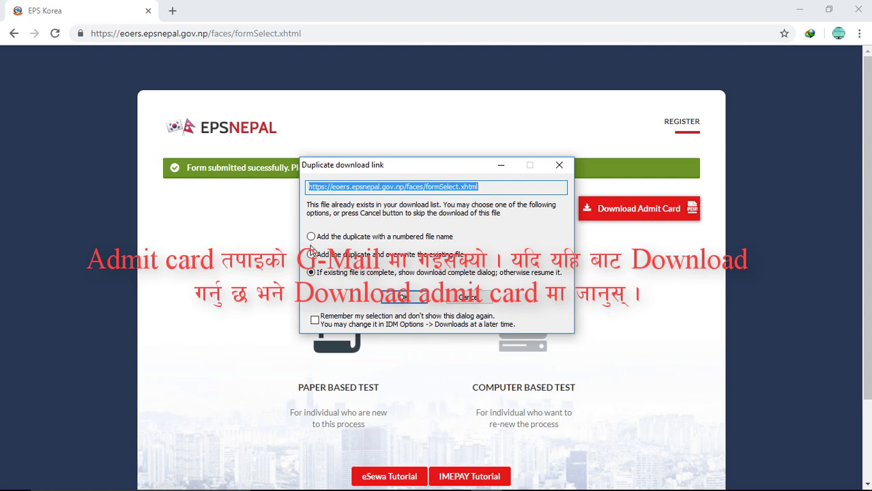
click(312, 239)
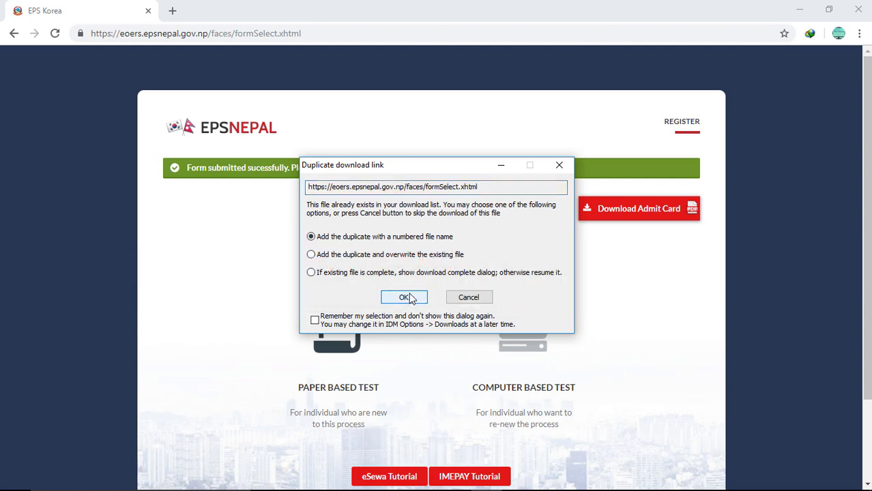
click(405, 298)
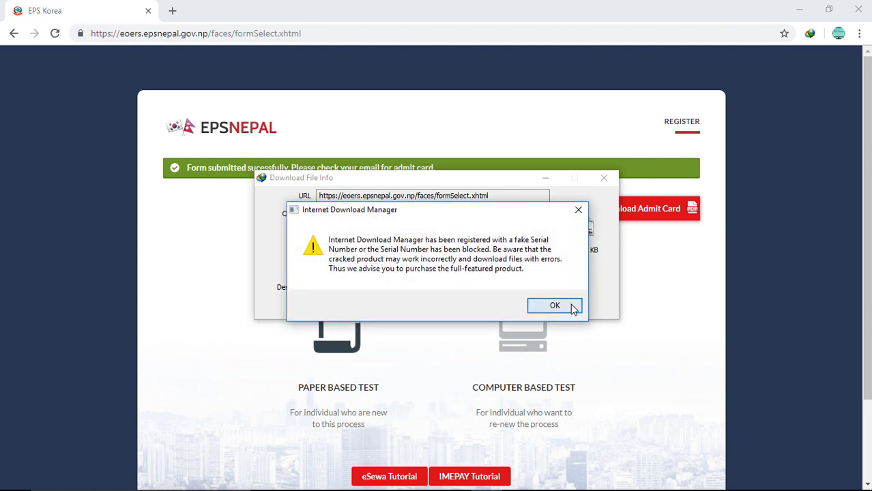
Step: Dismiss the Internet Download Manager warning and details window, then minimize Chrome
click(572, 306)
click(524, 312)
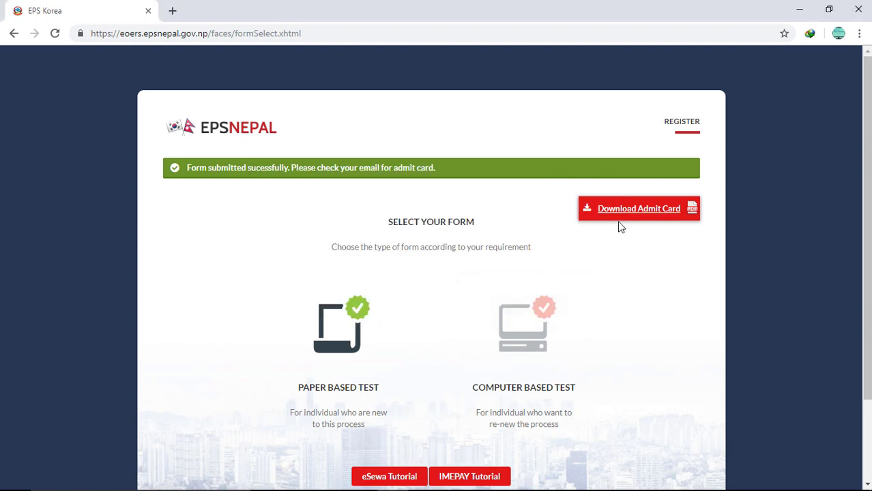
click(795, 8)
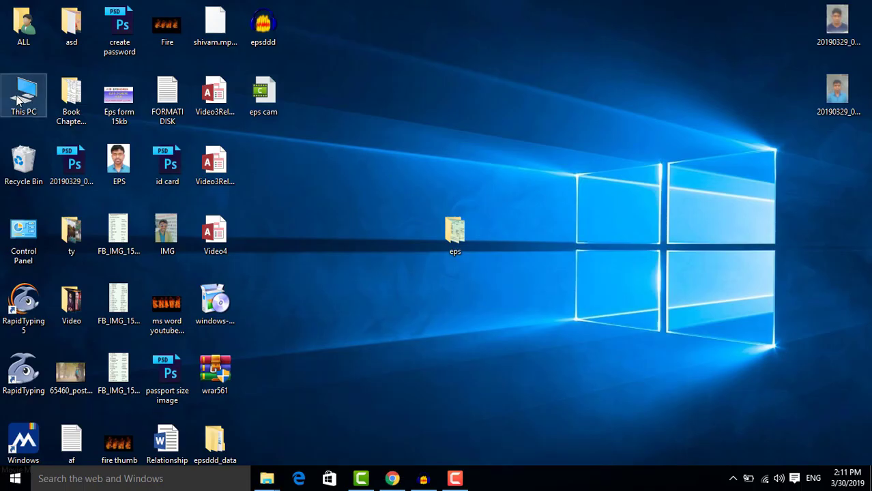
Step: Go to This PC > Downloads > Documents and open epsAdmintCard_2 in Adobe Reader
double_click(18, 99)
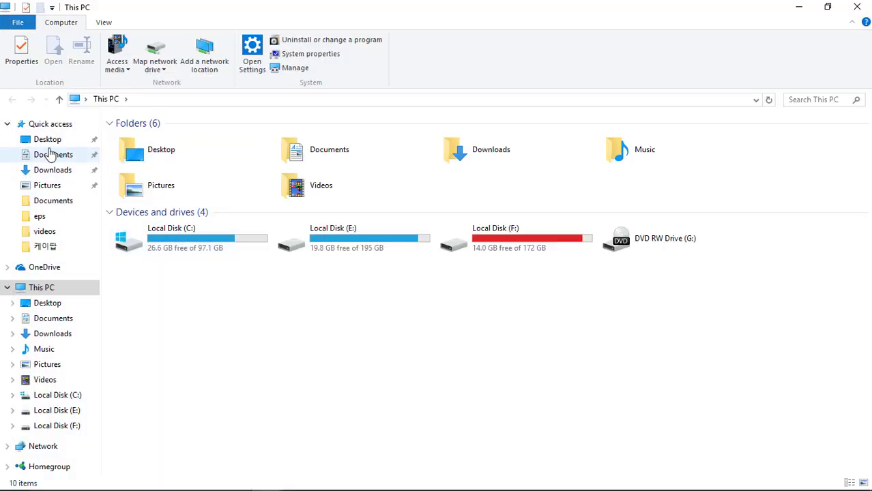
click(42, 171)
double_click(191, 157)
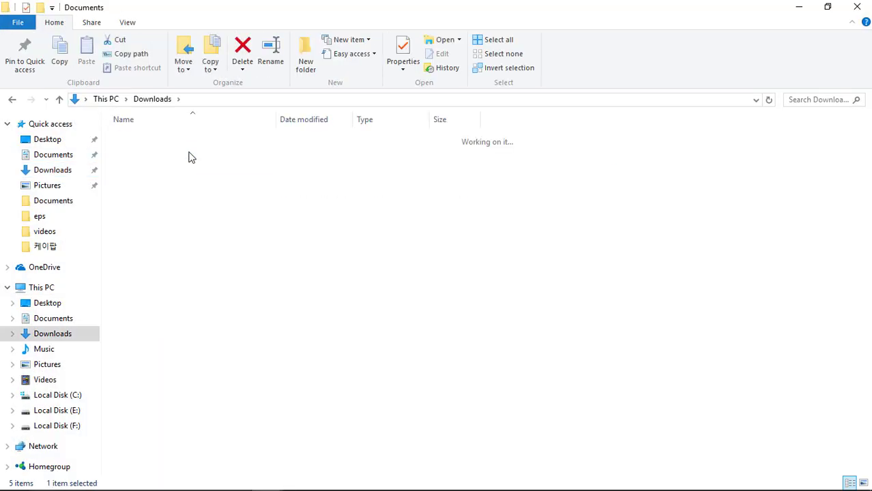
double_click(189, 153)
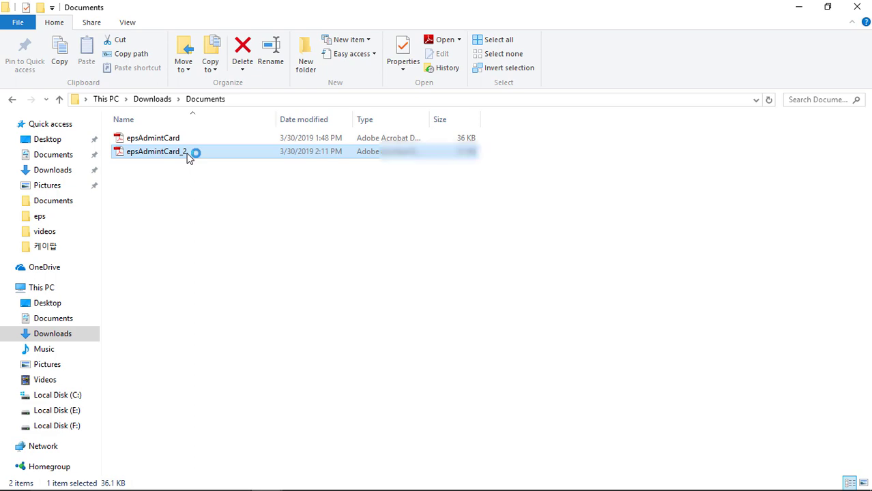